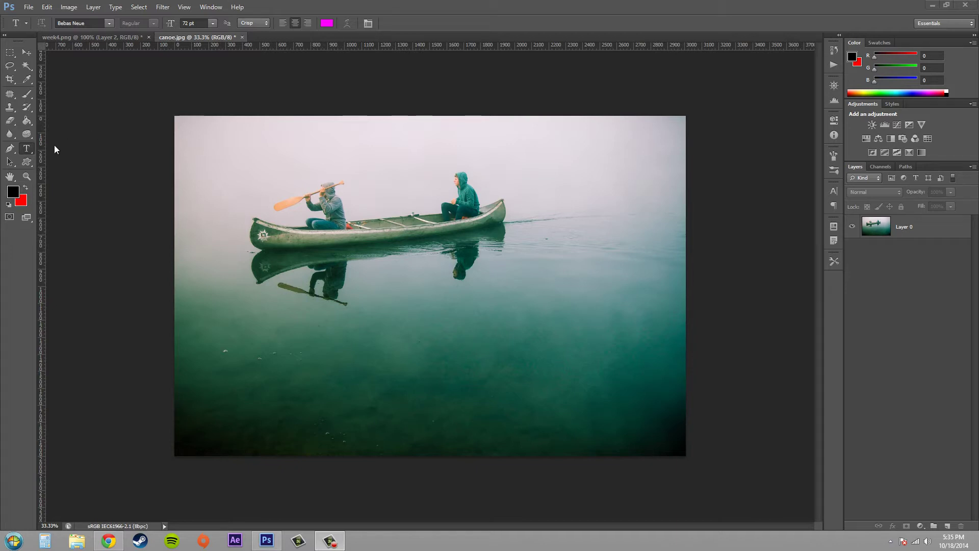
- Switch to the Horizontal Type Mask Tool from the Type tool flyout
{"action": "left_click", "coordinate": [27, 148]}
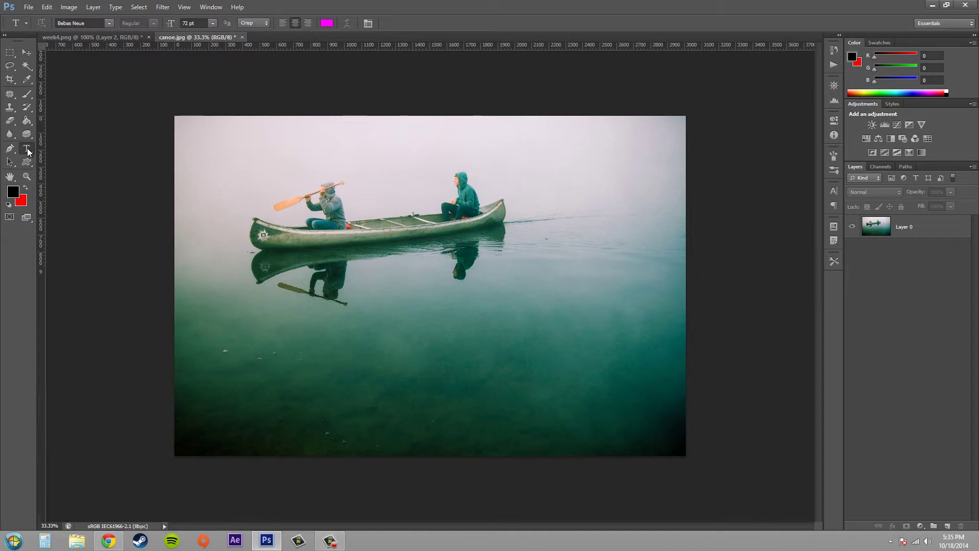
{"action": "right_click", "coordinate": [27, 149]}
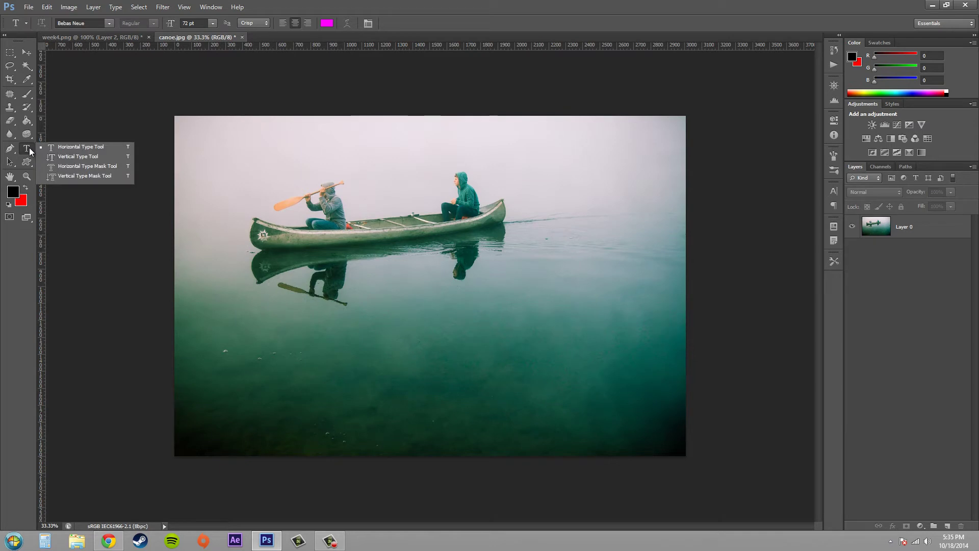
{"action": "left_click", "coordinate": [86, 167]}
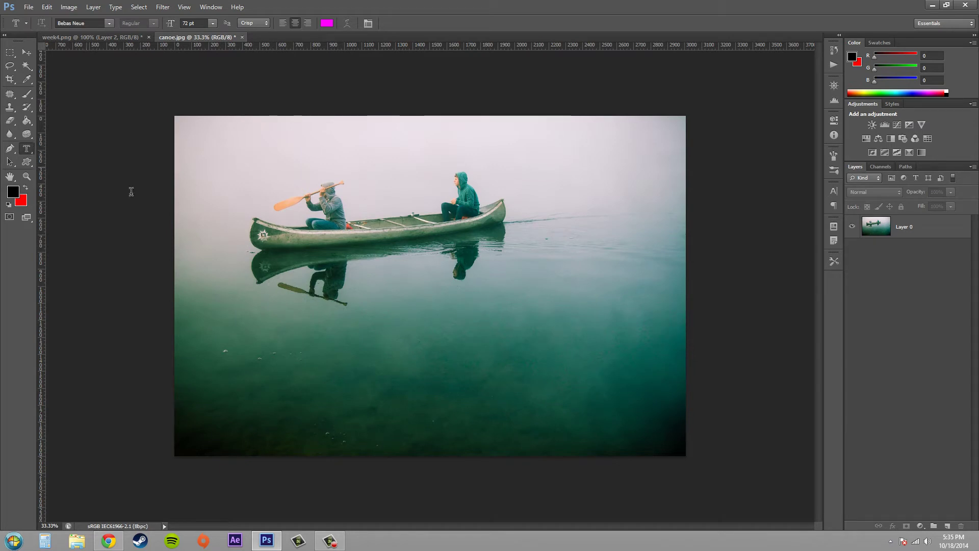
- Type 'UNDER THE' at 200 pt in the lower middle of the photo
{"action": "left_click", "coordinate": [396, 348]}
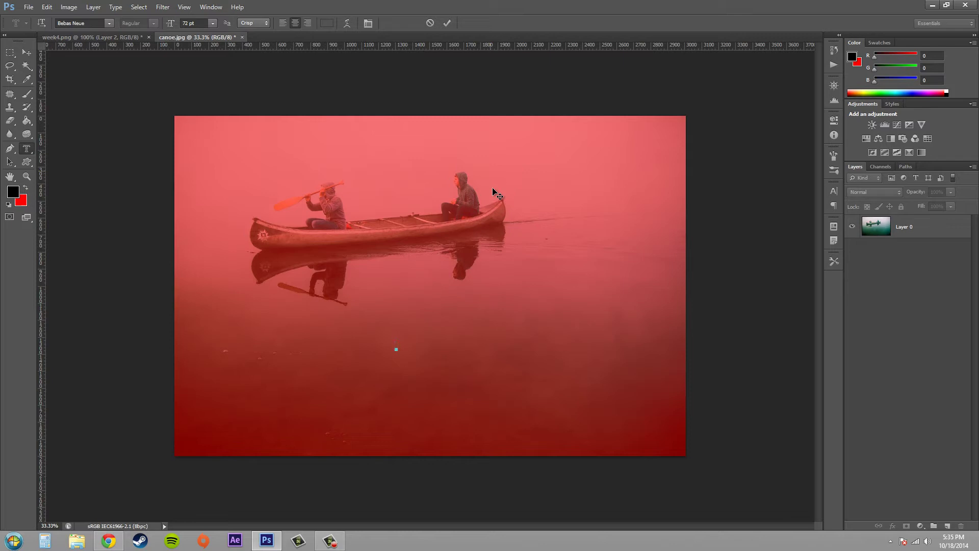
{"action": "left_click", "coordinate": [213, 23]}
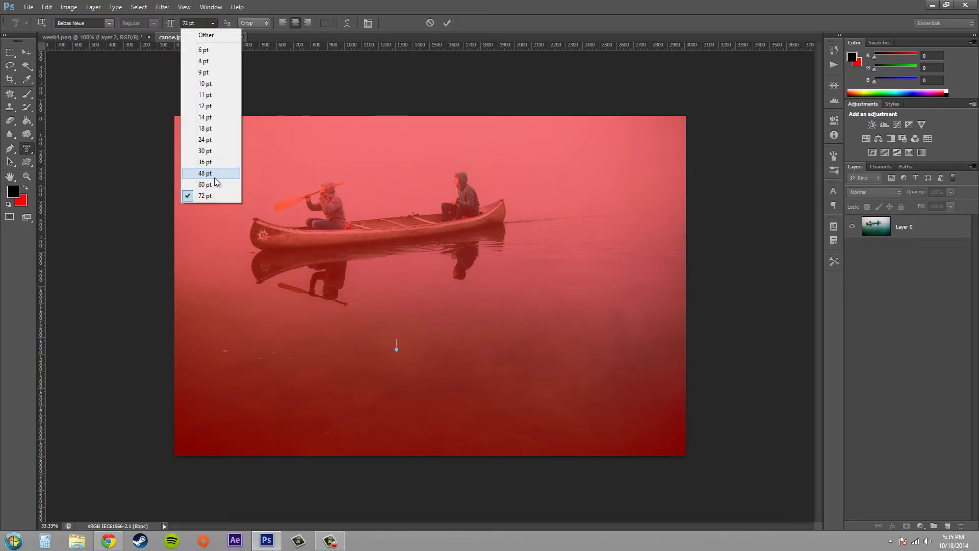
{"action": "left_click", "coordinate": [204, 35]}
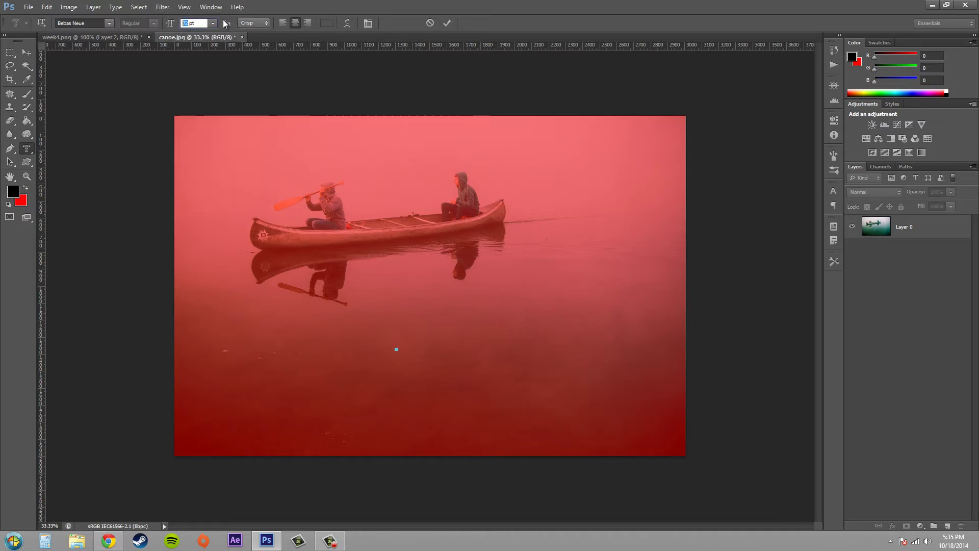
{"action": "key", "text": "Return"}
{"action": "type", "text": "UNDER T"}
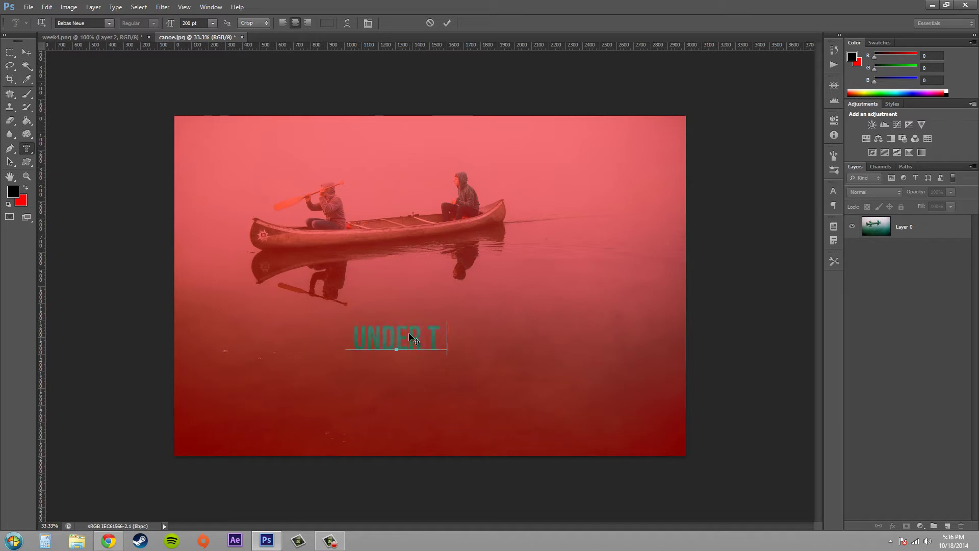
{"action": "type", "text": "HE"}
- Add 'SEA' at 400 pt on a line below and commit the text selection
{"action": "key", "text": "Return"}
{"action": "left_click", "coordinate": [215, 23]}
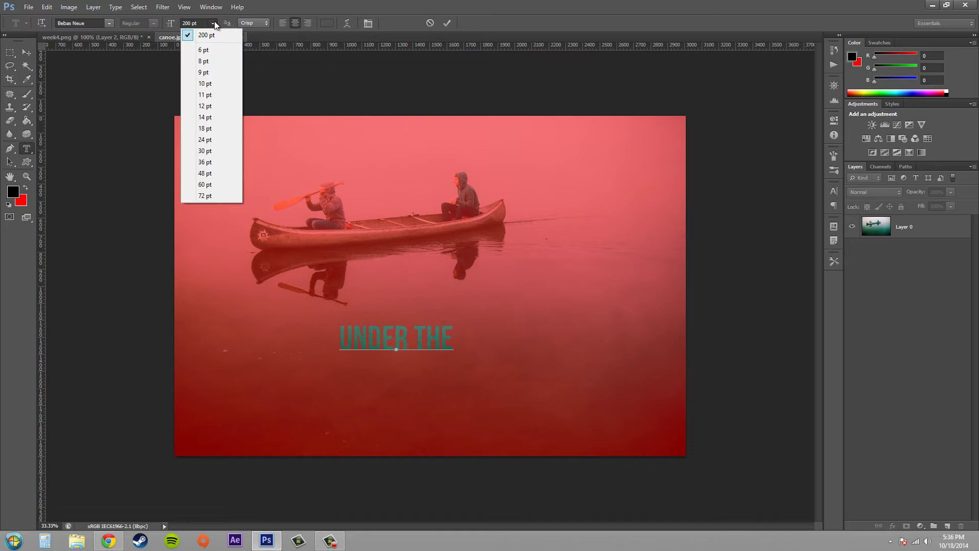
{"action": "left_click", "coordinate": [213, 23]}
{"action": "left_click", "coordinate": [188, 23]}
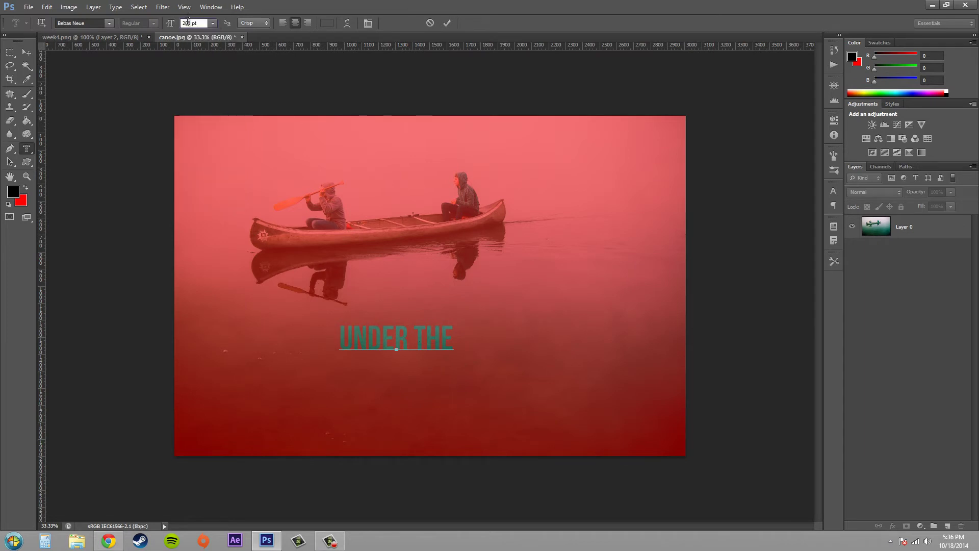
{"action": "double_click", "coordinate": [188, 23]}
{"action": "type", "text": "400"}
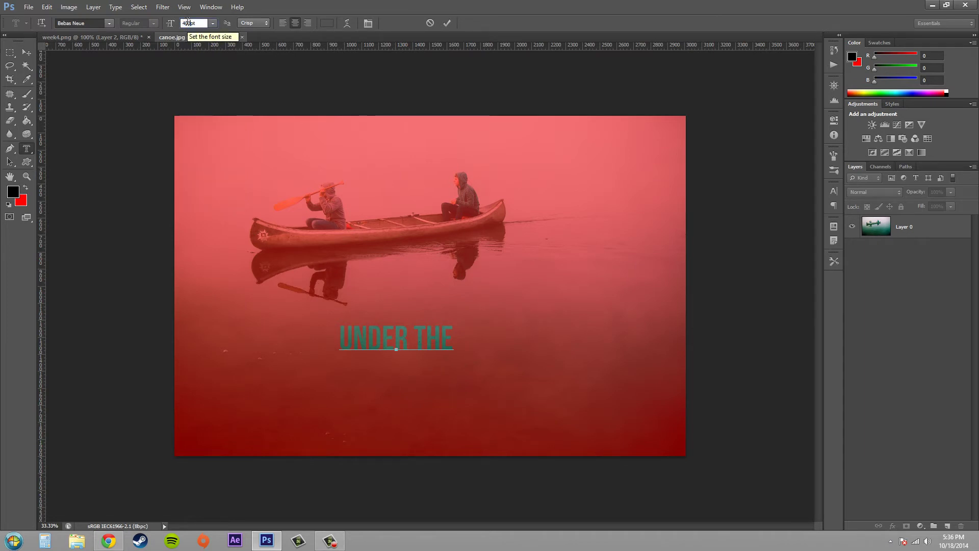
{"action": "left_click", "coordinate": [392, 373]}
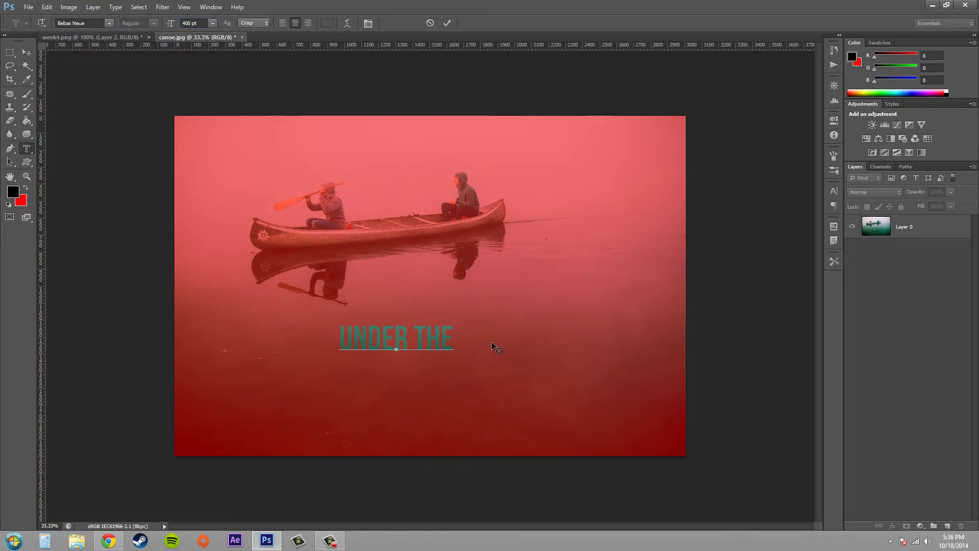
{"action": "type", "text": "SEA"}
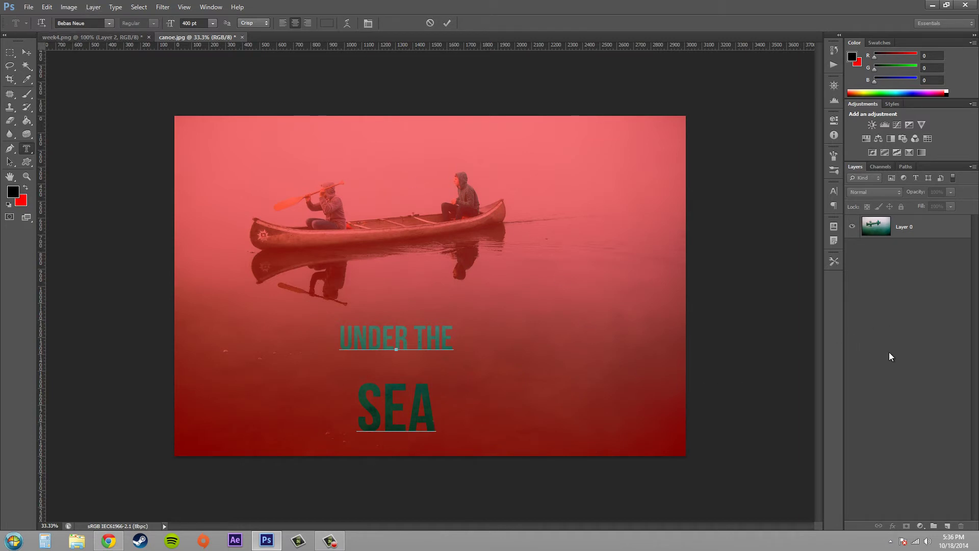
{"action": "key", "text": "ctrl+Return"}
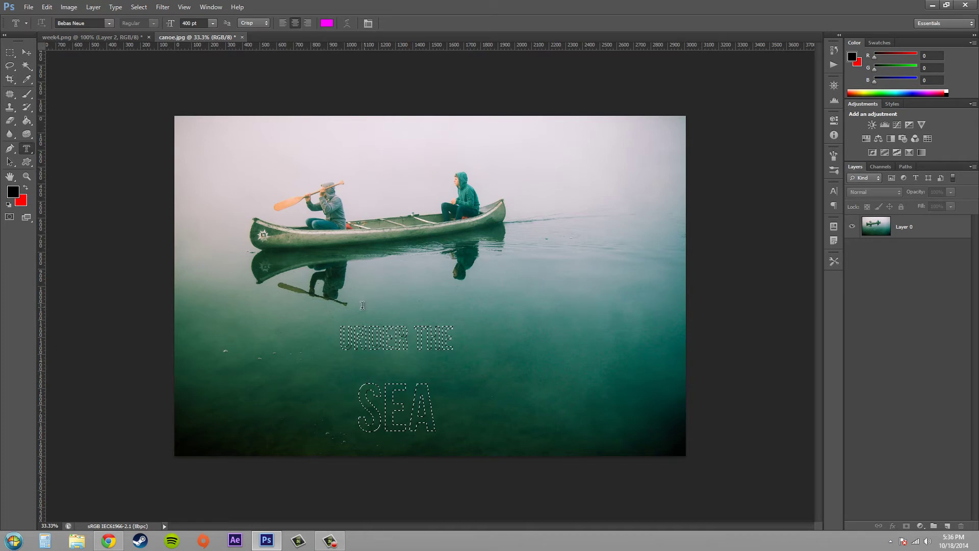
- Select Layer 0 and add a layer mask from the UNDER THE SEA selection
{"action": "left_click", "coordinate": [928, 229]}
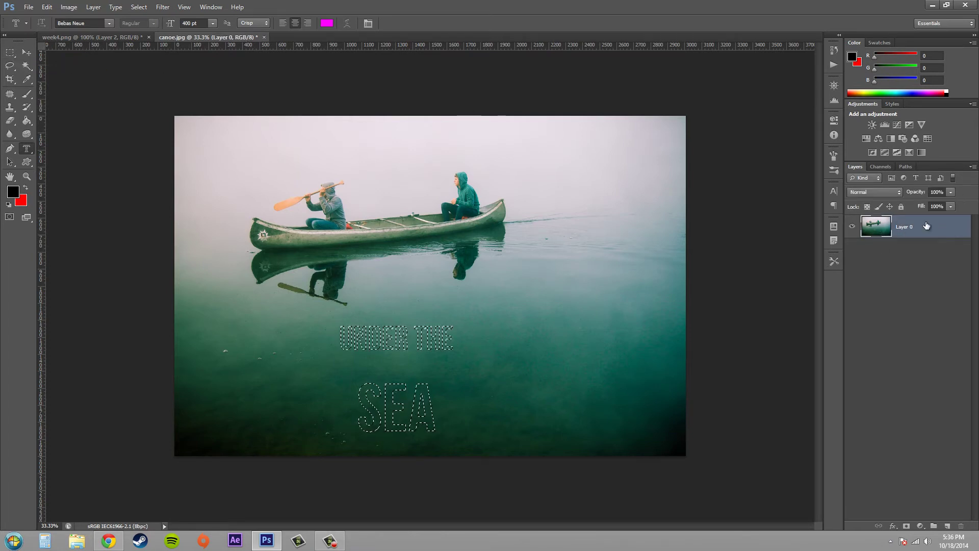
{"action": "left_click", "coordinate": [907, 526]}
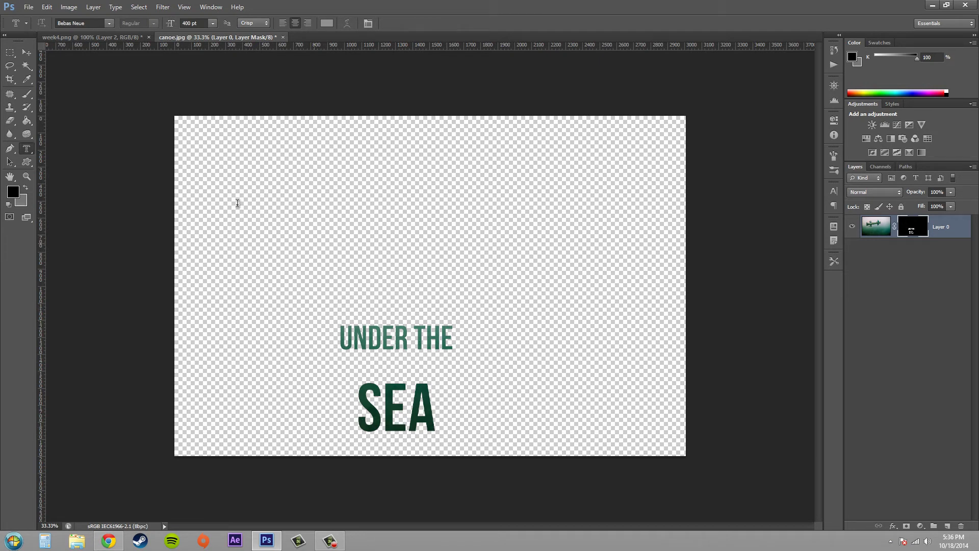
- With Layer 0's mask targeted, drag the lettering up, then toward the canvas centre
{"action": "left_click", "coordinate": [27, 55]}
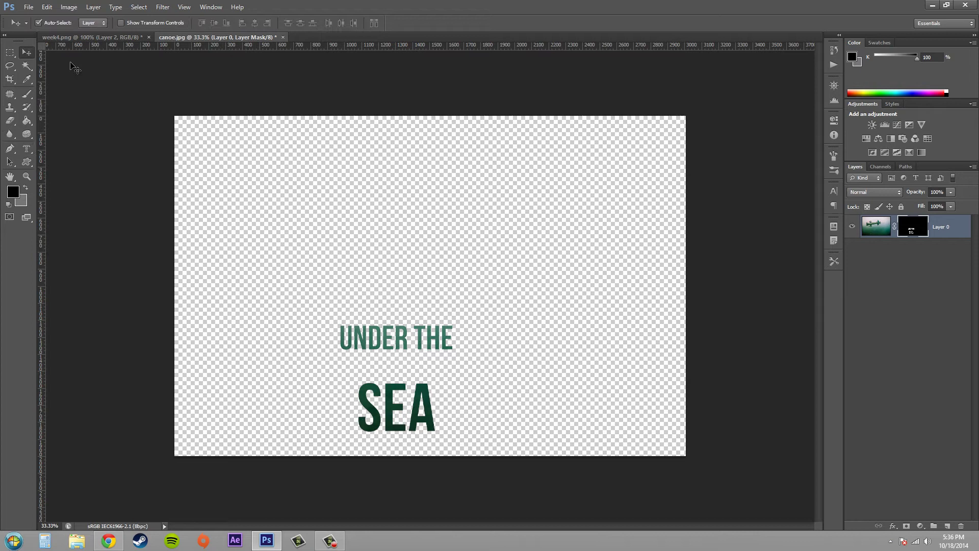
{"action": "left_click_drag", "start_coordinate": [426, 373], "coordinate": [473, 367]}
{"action": "left_click", "coordinate": [913, 226]}
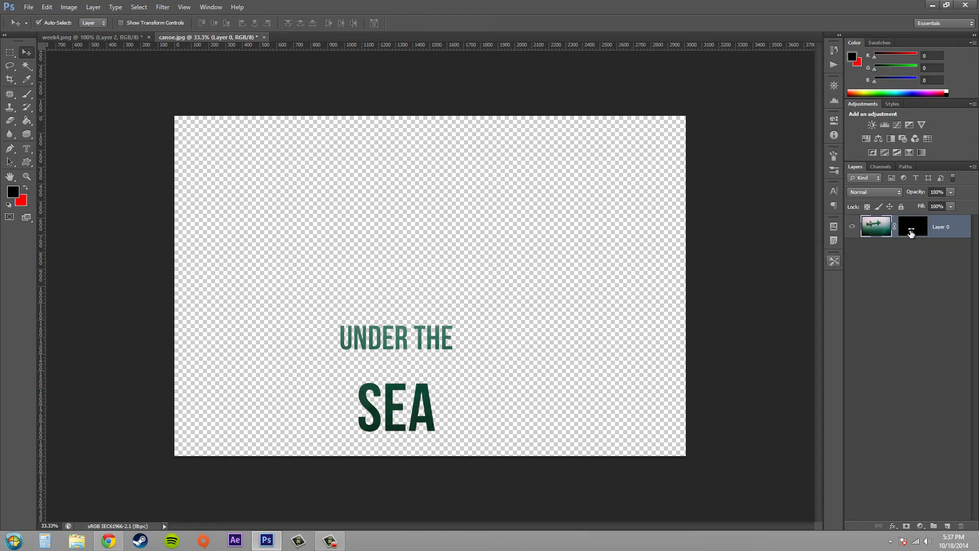
{"action": "left_click_drag", "start_coordinate": [422, 396], "coordinate": [351, 279]}
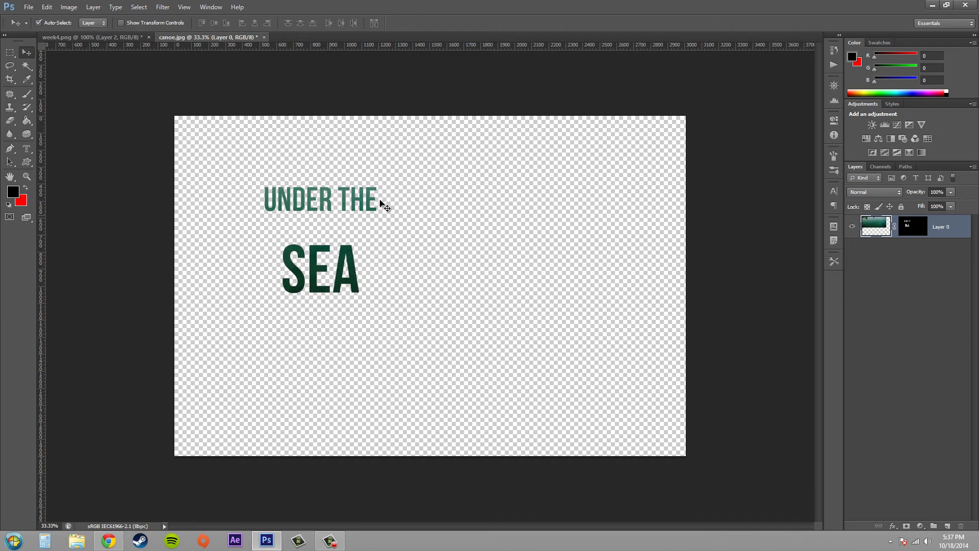
{"action": "left_click_drag", "start_coordinate": [354, 259], "coordinate": [432, 302]}
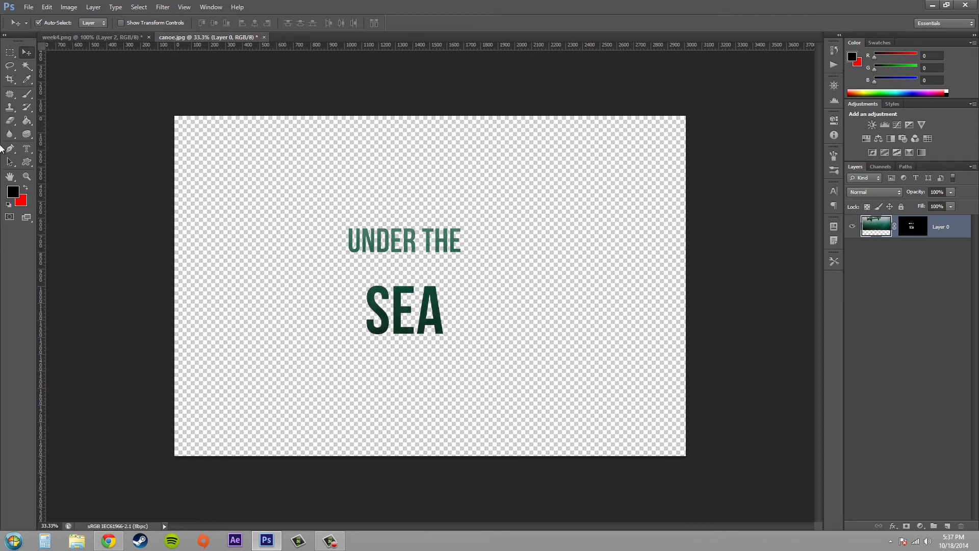
- Add a new layer beneath Layer 0 and fill it with black
{"action": "left_click", "coordinate": [948, 526]}
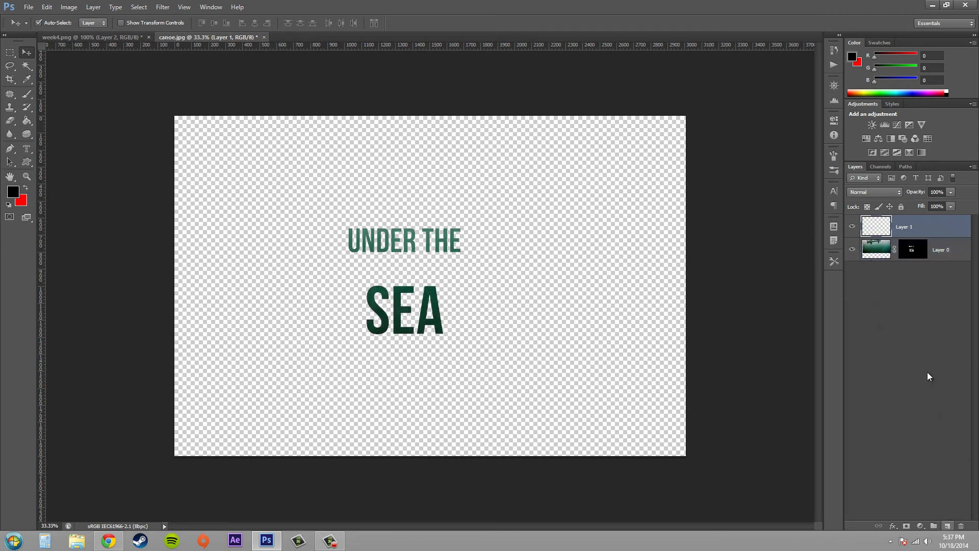
{"action": "left_click_drag", "start_coordinate": [913, 229], "coordinate": [867, 311]}
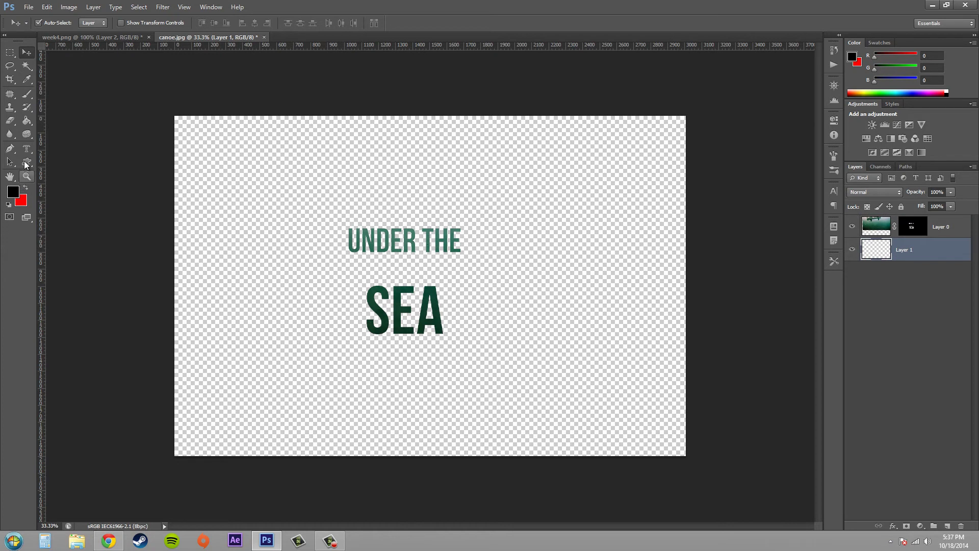
{"action": "left_click", "coordinate": [28, 122]}
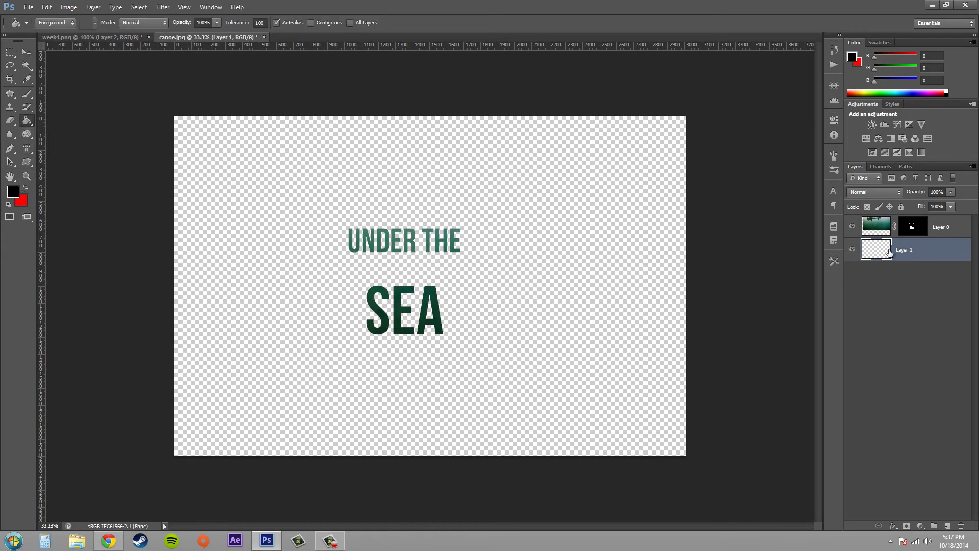
{"action": "left_click", "coordinate": [608, 255]}
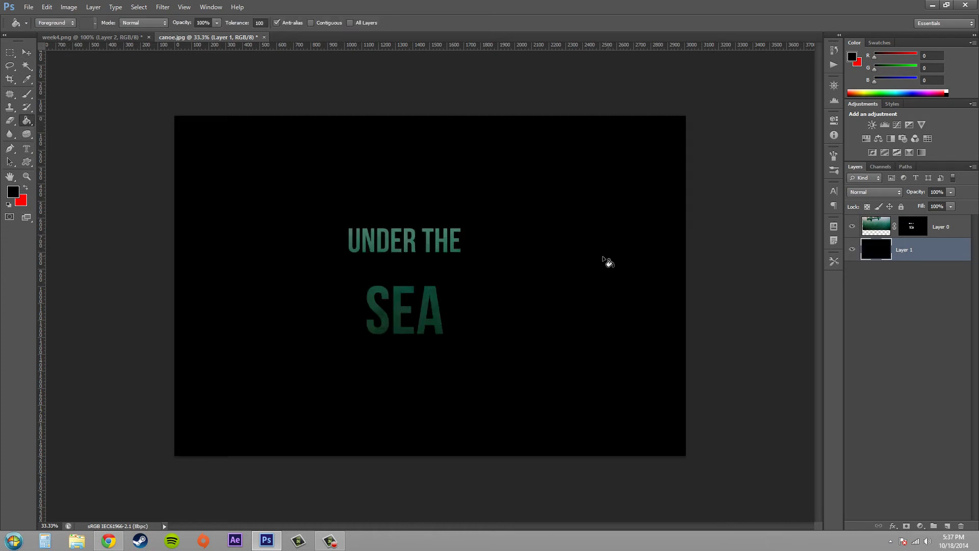
- Shift the masked UNDER THE SEA text slightly right and down
{"action": "left_click", "coordinate": [26, 52]}
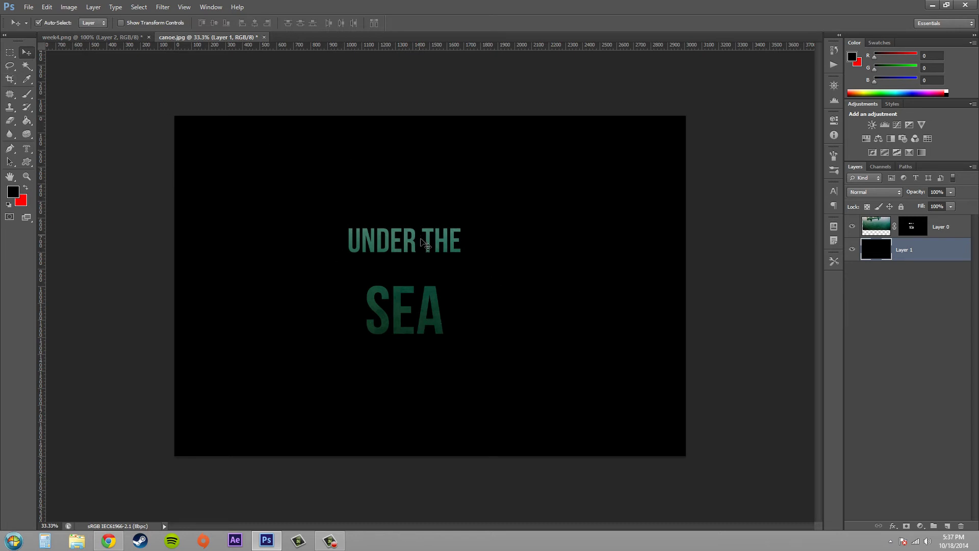
{"action": "mouse_move", "coordinate": [411, 240]}
{"action": "left_mouse_down"}
{"action": "mouse_move", "coordinate": [451, 265]}
{"action": "mouse_move", "coordinate": [420, 226]}
{"action": "mouse_move", "coordinate": [411, 229]}
{"action": "left_mouse_up"}
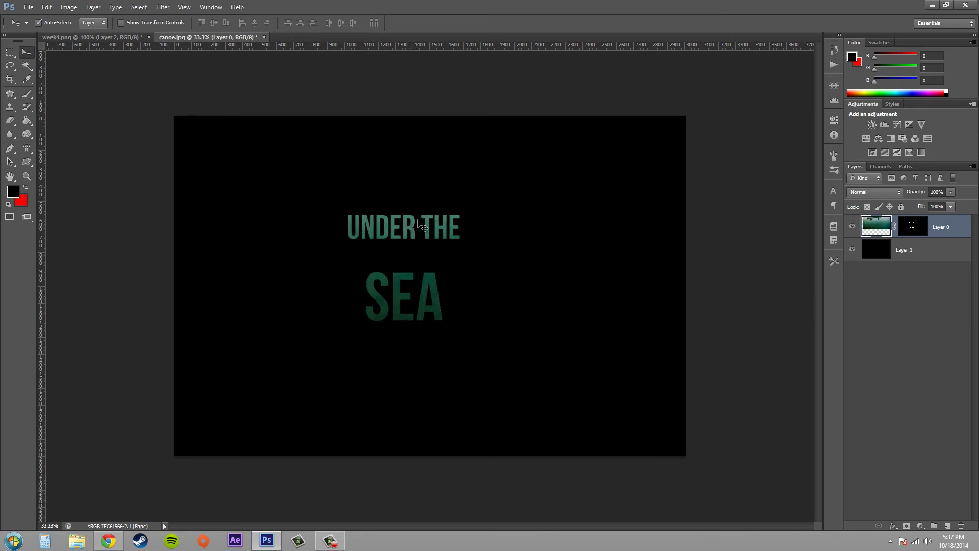
{"action": "left_click_drag", "start_coordinate": [397, 293], "coordinate": [427, 309]}
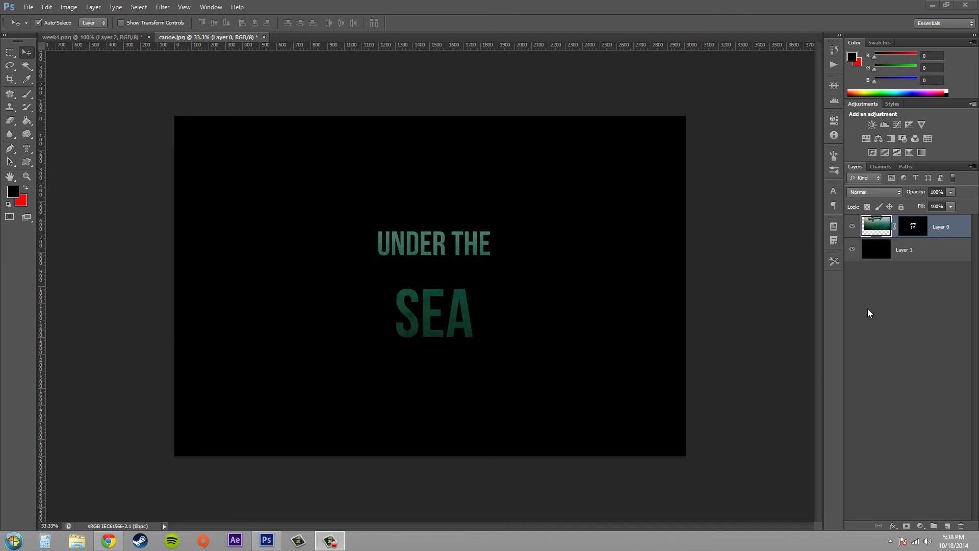
- Apply a Bevel & Emboss effect to the lettering, toggling its preview before confirming
{"action": "left_click", "coordinate": [893, 526]}
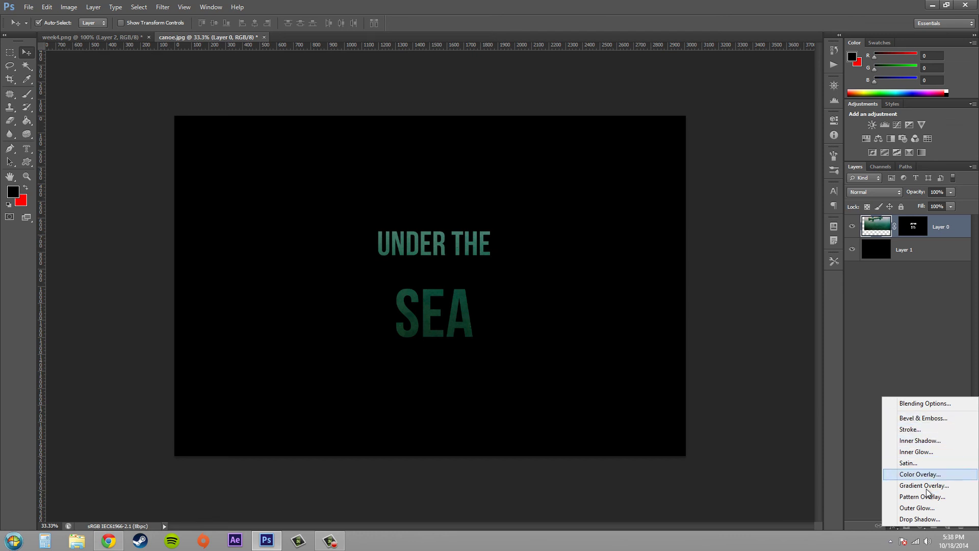
{"action": "left_click", "coordinate": [924, 417]}
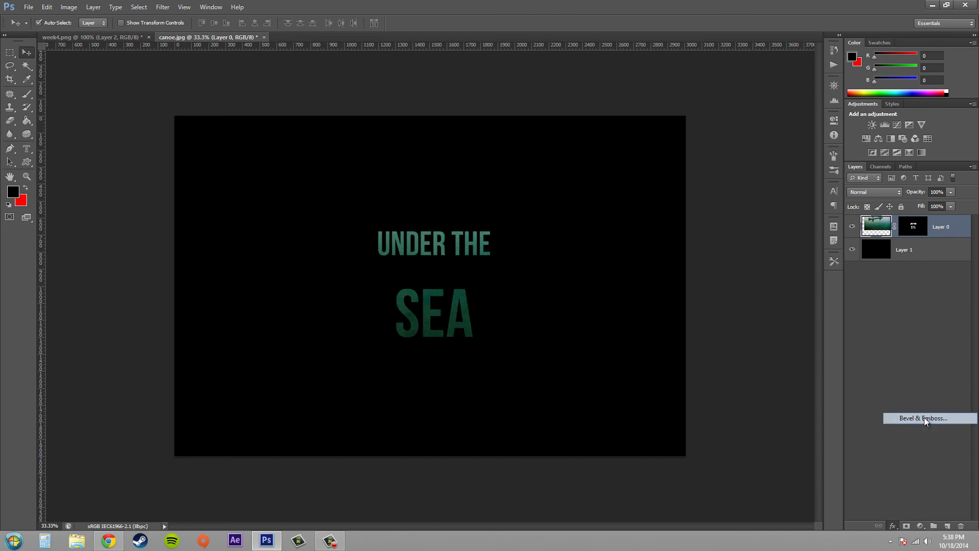
{"action": "left_click_drag", "start_coordinate": [506, 160], "coordinate": [838, 247]}
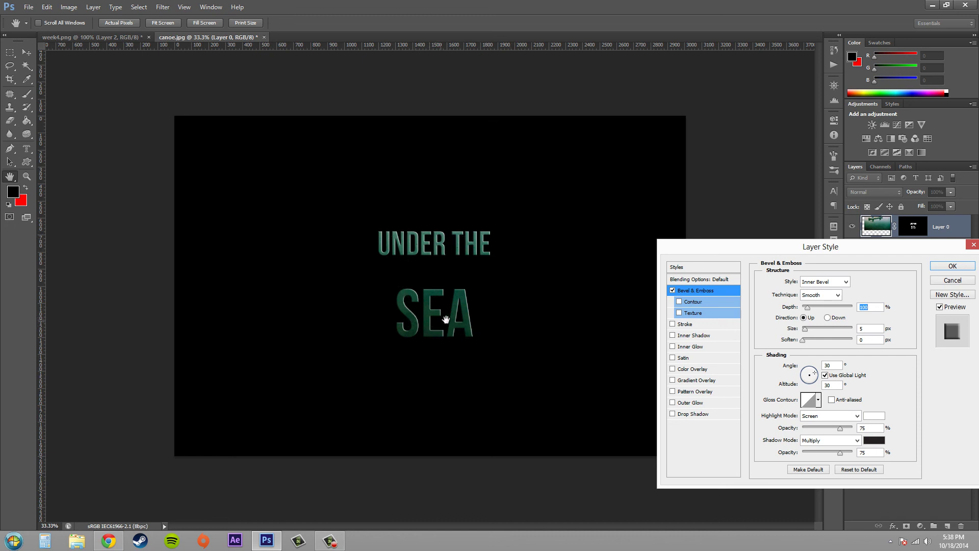
{"action": "left_click", "coordinate": [673, 290]}
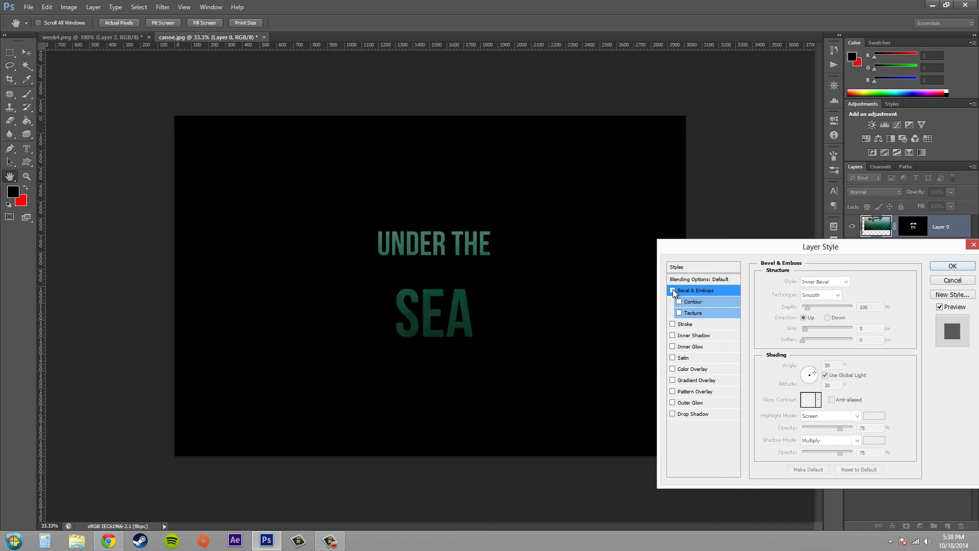
{"action": "left_click", "coordinate": [672, 290]}
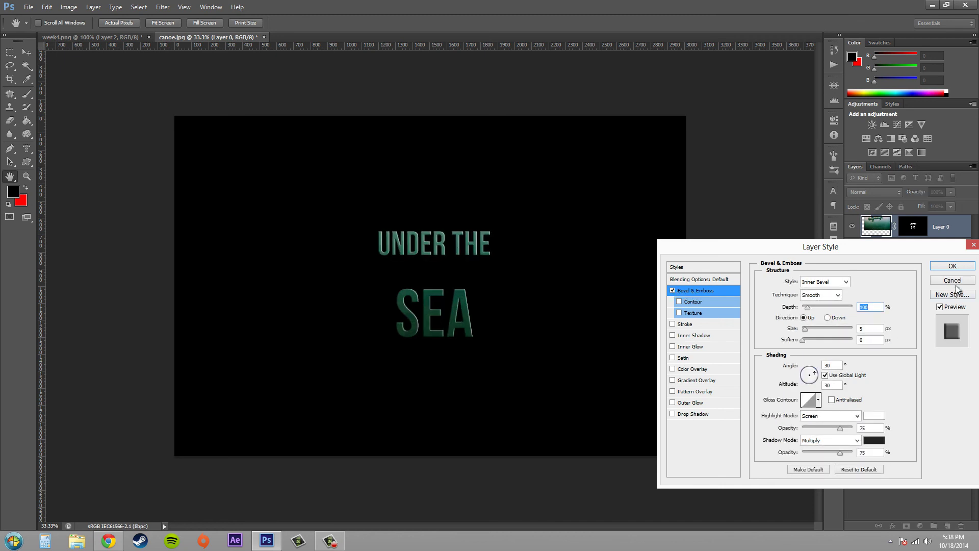
{"action": "left_click", "coordinate": [952, 266]}
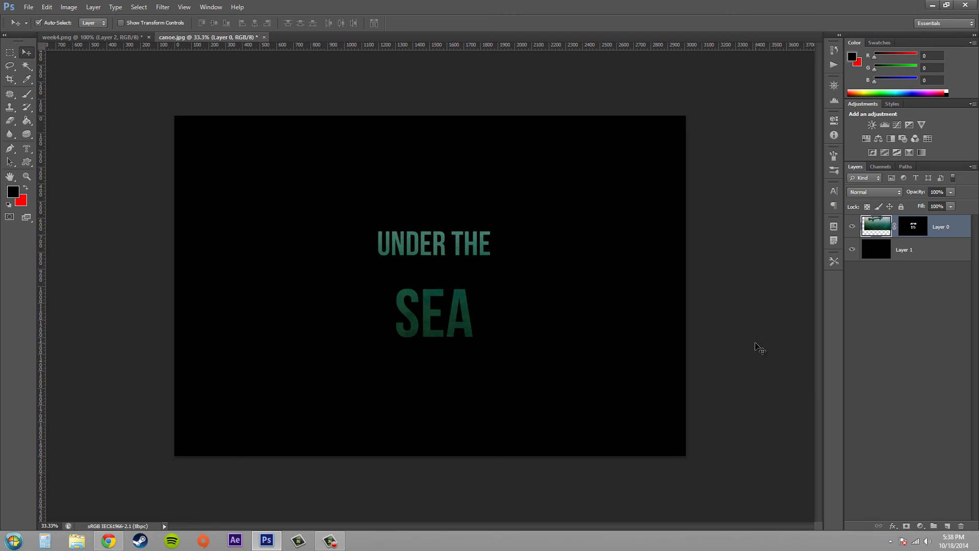